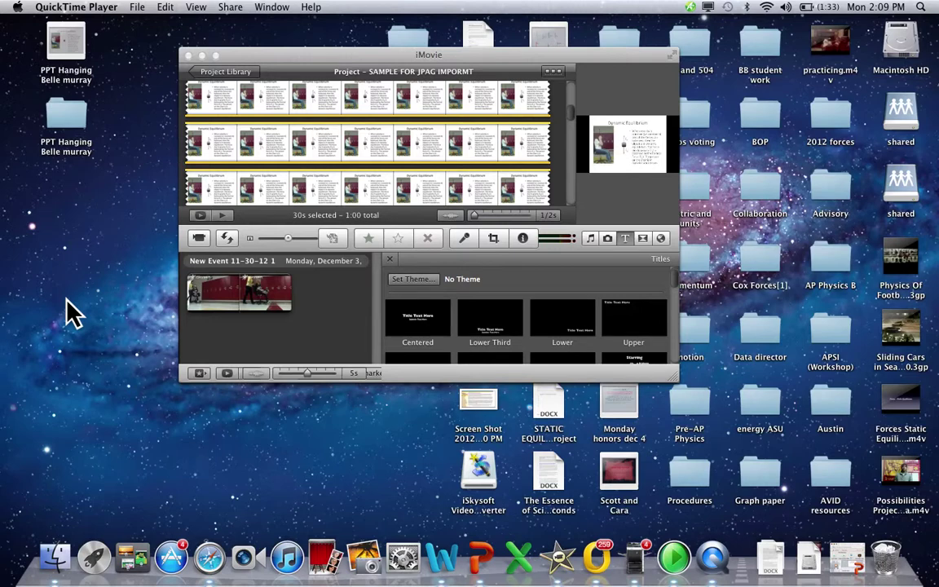
Step: Bring the iMovie window to the front, switch it to full screen, and close the Titles browser
{"action": "left_click", "coordinate": [674, 57]}
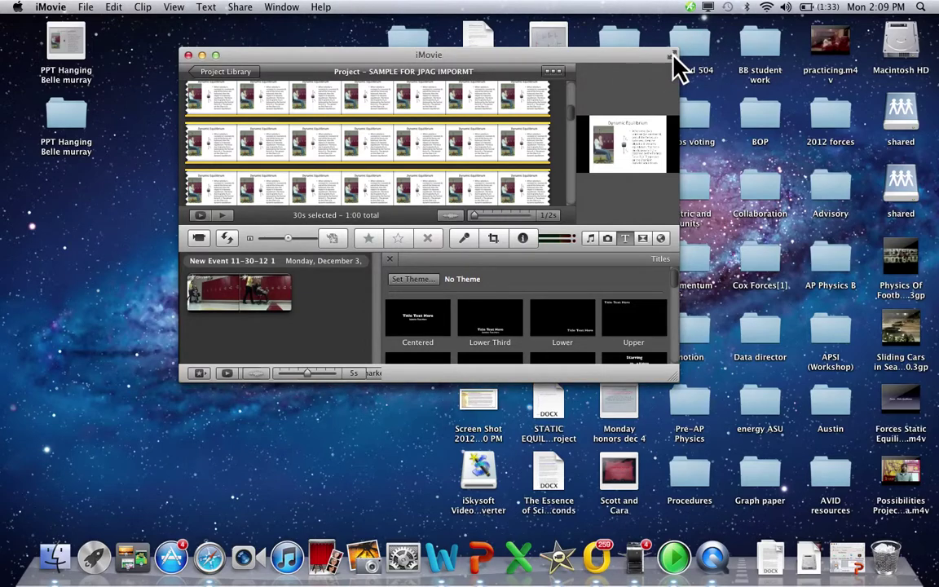
{"action": "left_click", "coordinate": [674, 57]}
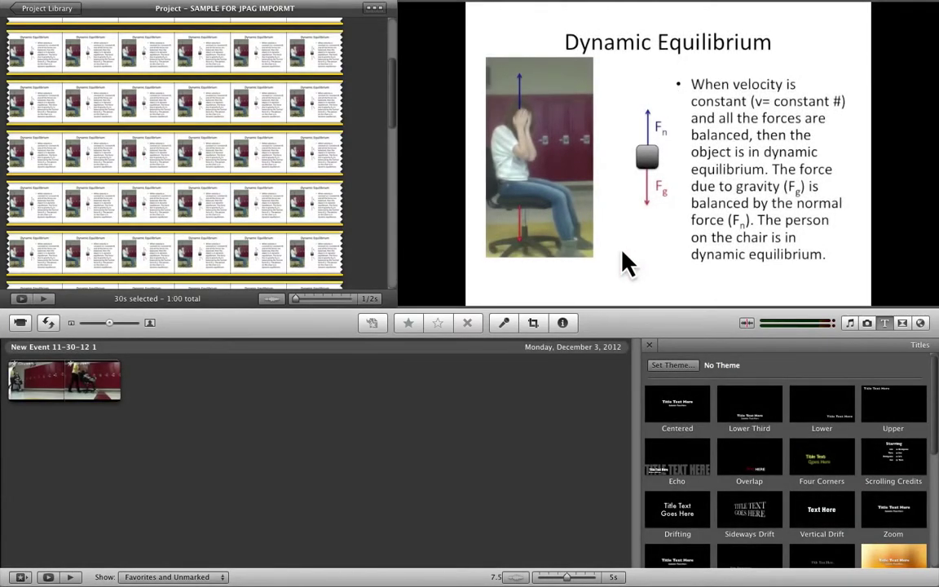
{"action": "left_click", "coordinate": [884, 324]}
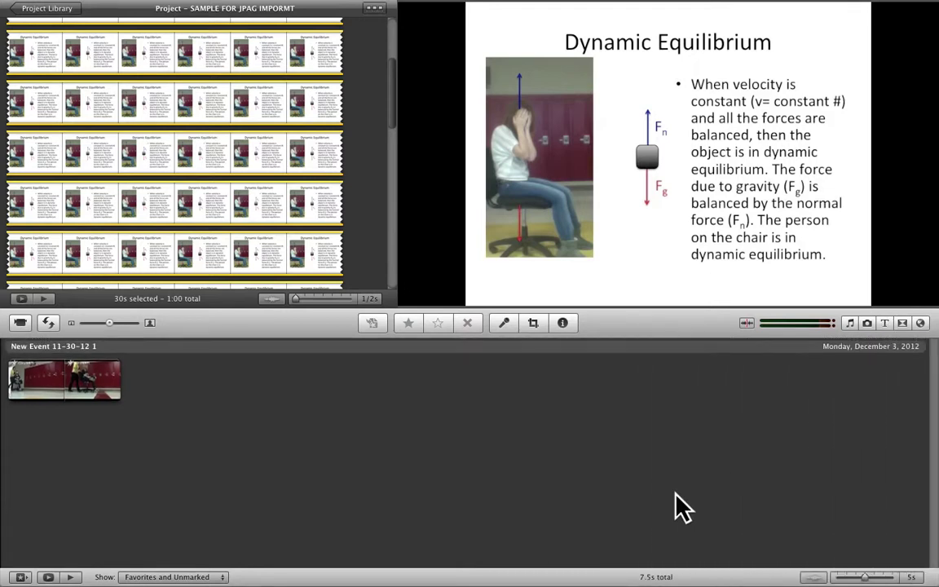
Step: Drag the Organic Main title from the Titles browser onto the very start of the project
{"action": "left_click", "coordinate": [886, 324]}
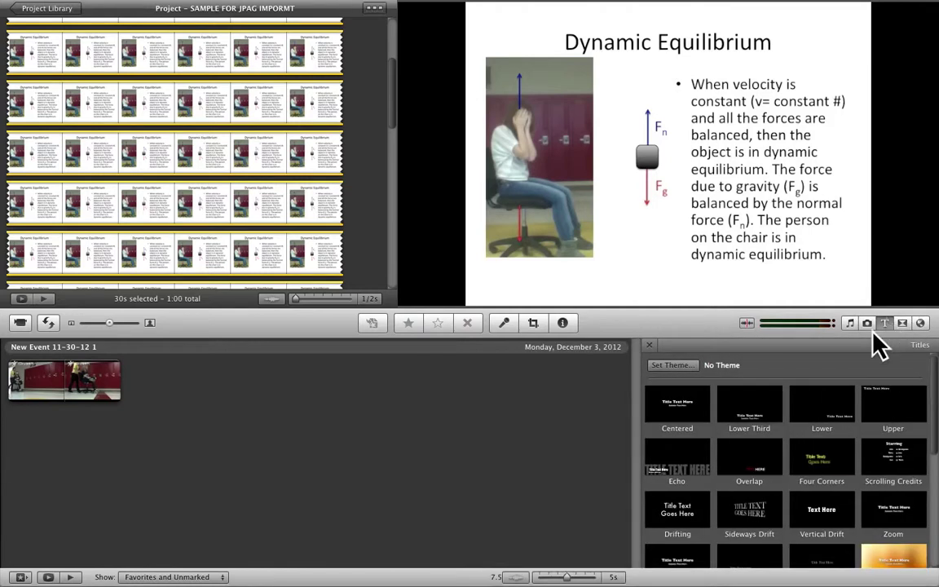
{"action": "scroll", "coordinate": [807, 420], "scroll_direction": "down", "scroll_amount": 5}
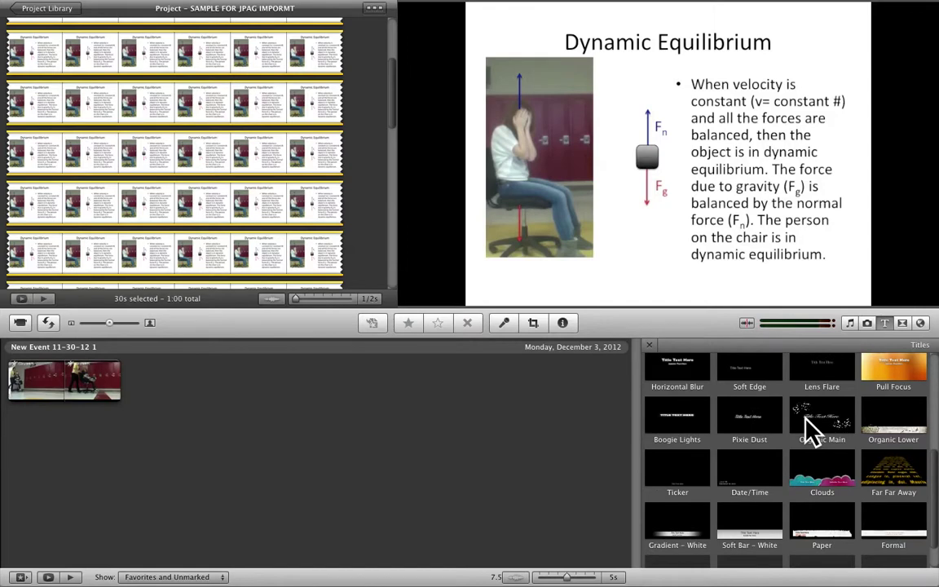
{"action": "scroll", "coordinate": [807, 423], "scroll_direction": "up", "scroll_amount": 2}
{"action": "scroll", "coordinate": [810, 431], "scroll_direction": "up", "scroll_amount": 2}
{"action": "scroll", "coordinate": [809, 431], "scroll_direction": "down", "scroll_amount": 5}
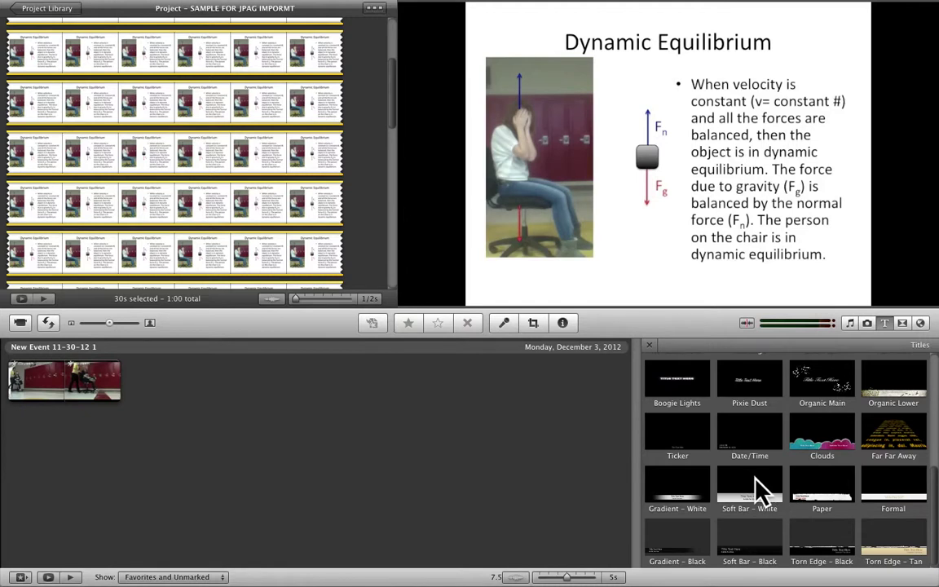
{"action": "scroll", "coordinate": [759, 489], "scroll_direction": "up", "scroll_amount": 1}
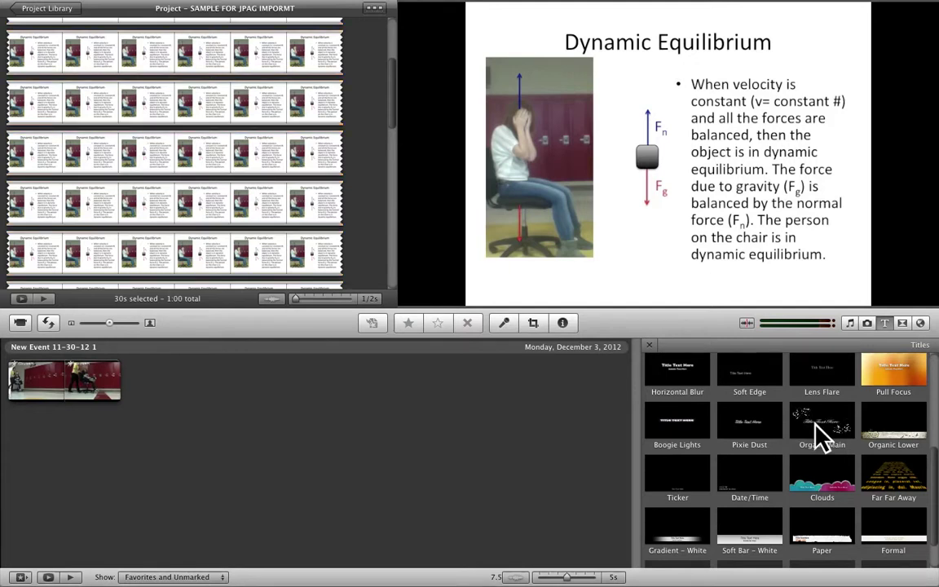
{"action": "left_click_drag", "start_coordinate": [815, 434], "coordinate": [672, 447]}
{"action": "left_click_drag", "start_coordinate": [392, 99], "coordinate": [392, 27]}
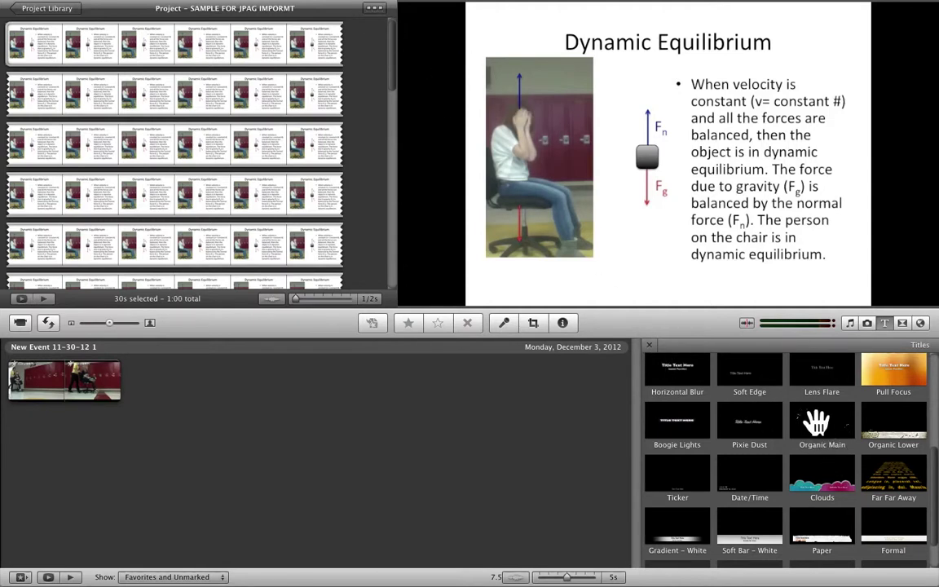
{"action": "left_click_drag", "start_coordinate": [817, 422], "coordinate": [5, 42]}
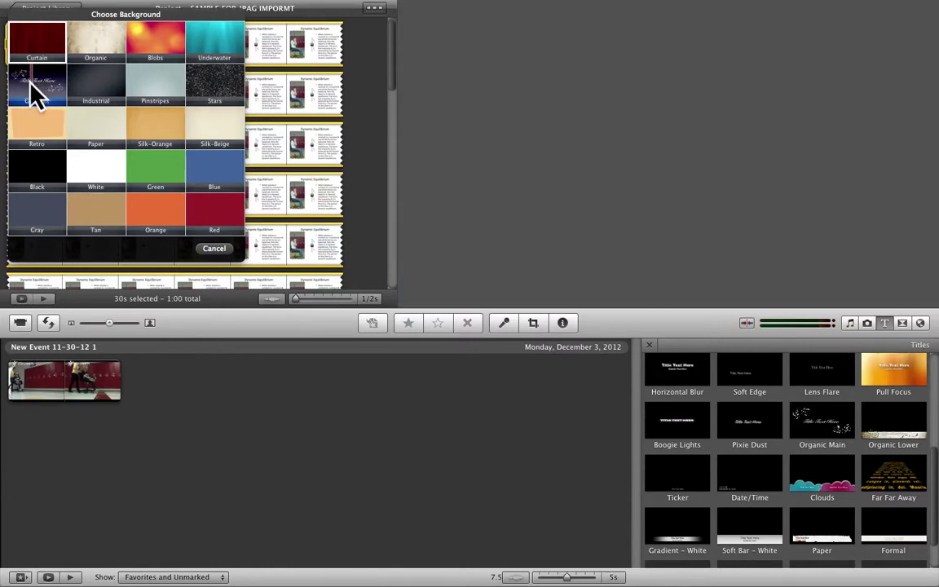
Step: Give the title the Gradient background and make it read 'WHS: Physics Forces'
{"action": "left_click", "coordinate": [30, 86]}
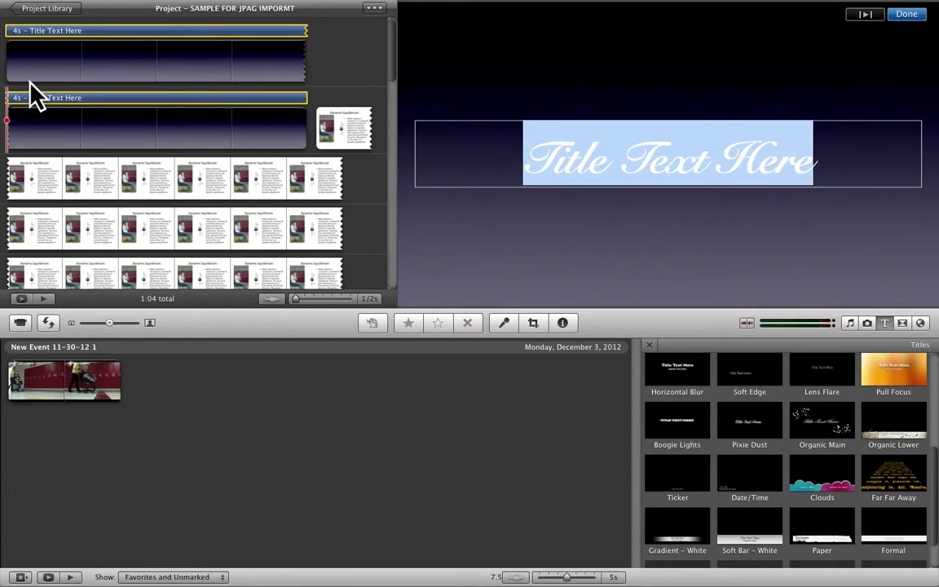
{"action": "type", "text": "WHS:"}
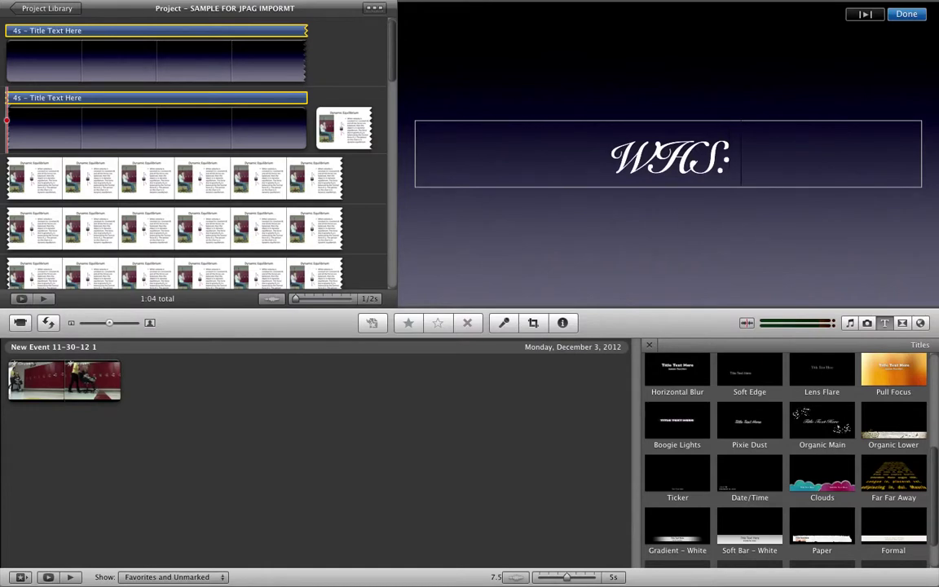
{"action": "type", "text": " Phs"}
{"action": "key", "text": "BackSpace"}
{"action": "type", "text": "y"}
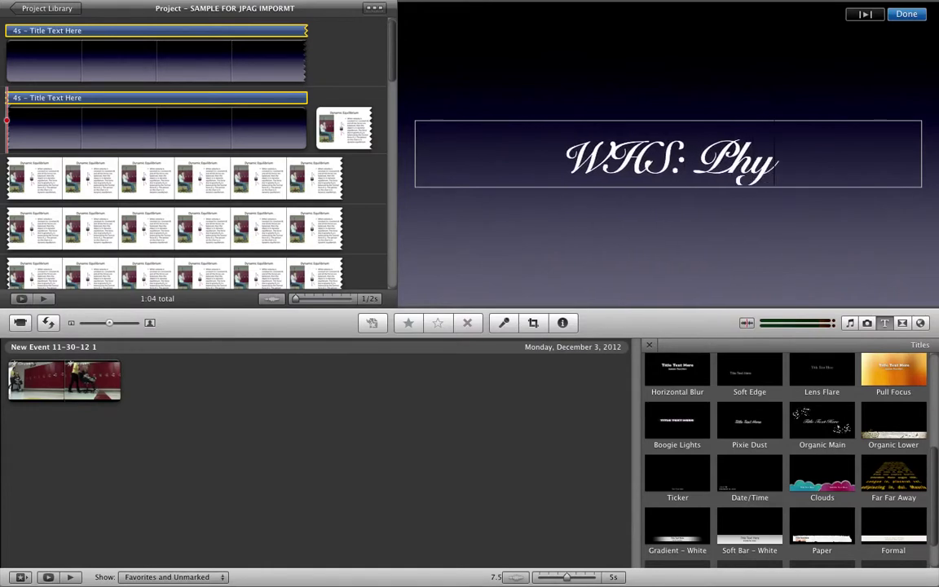
{"action": "type", "text": "sics"}
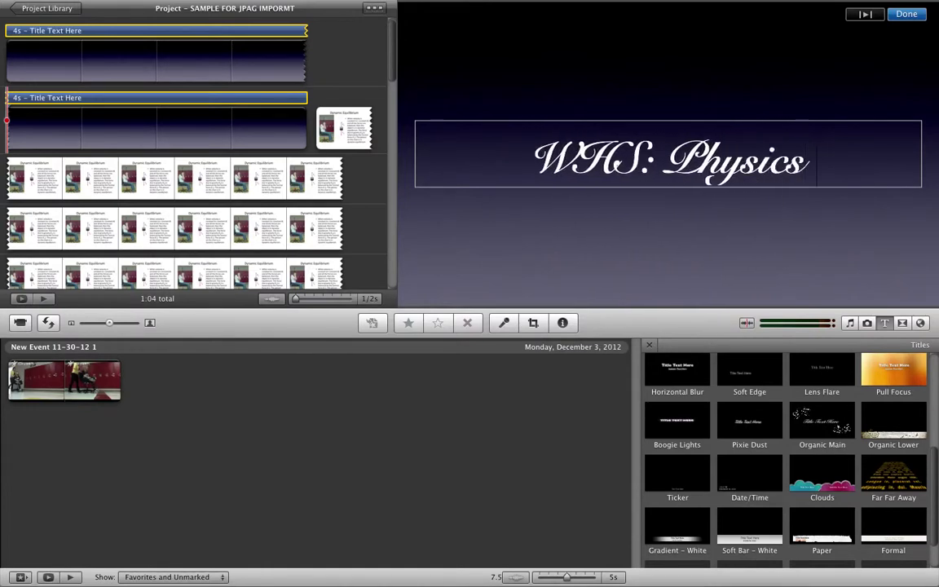
{"action": "type", "text": " Froc"}
{"action": "key", "text": "BackSpace"}
{"action": "key", "text": "BackSpace"}
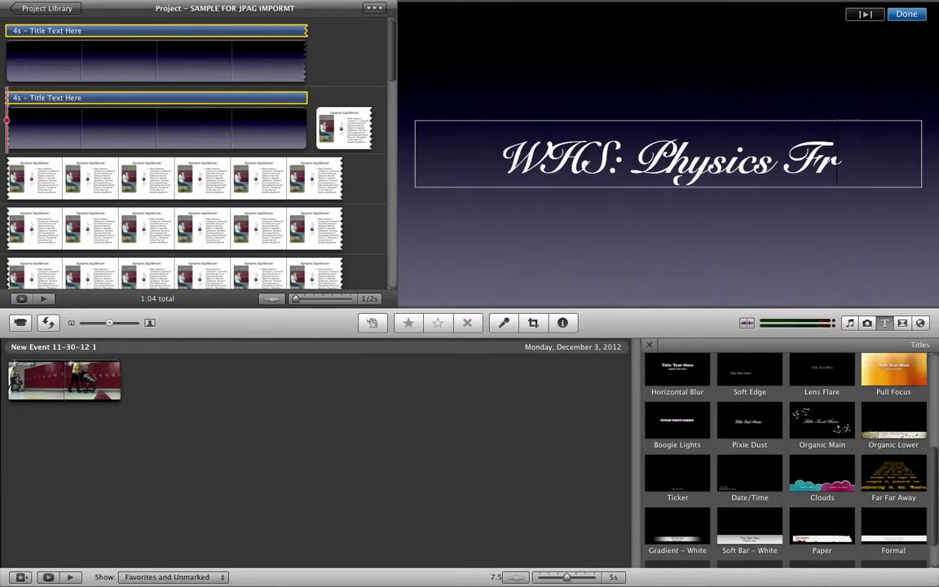
{"action": "key", "text": "BackSpace"}
{"action": "type", "text": "orces"}
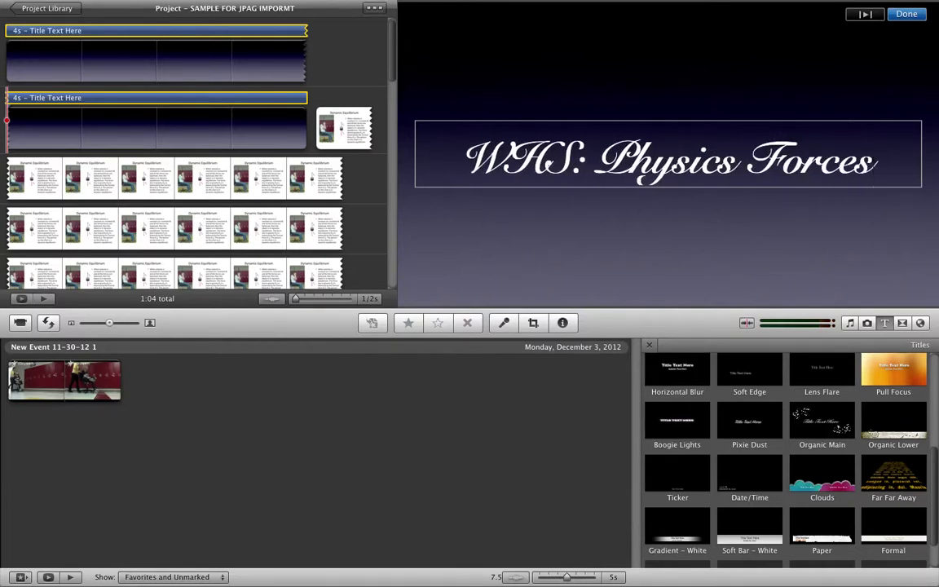
{"action": "type", "text": " mov"}
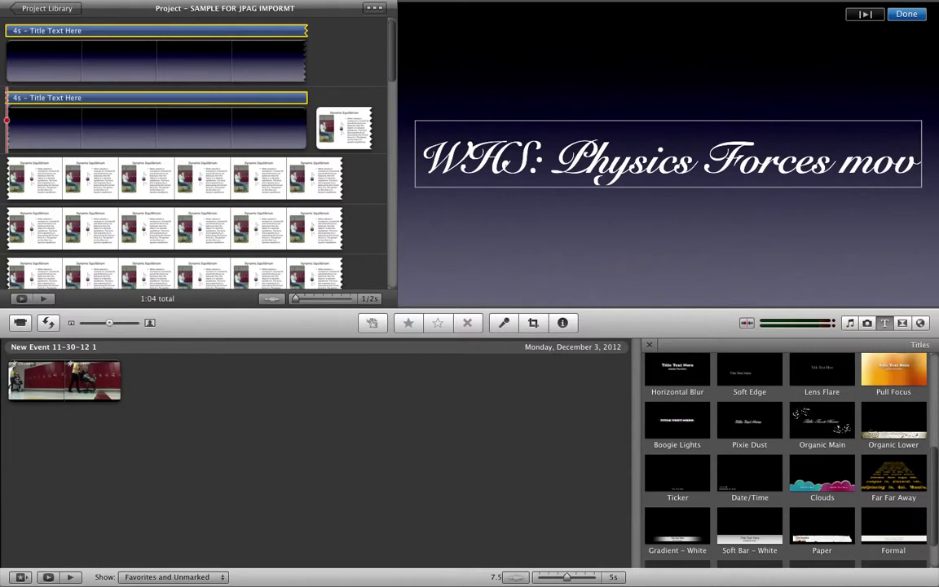
{"action": "type", "text": "ie"}
{"action": "key", "text": "BackSpace"}
{"action": "key", "text": "BackSpace"}
{"action": "key", "text": "BackSpace"}
{"action": "key", "text": "BackSpace"}
{"action": "key", "text": "BackSpace"}
{"action": "key", "text": "BackSpace"}
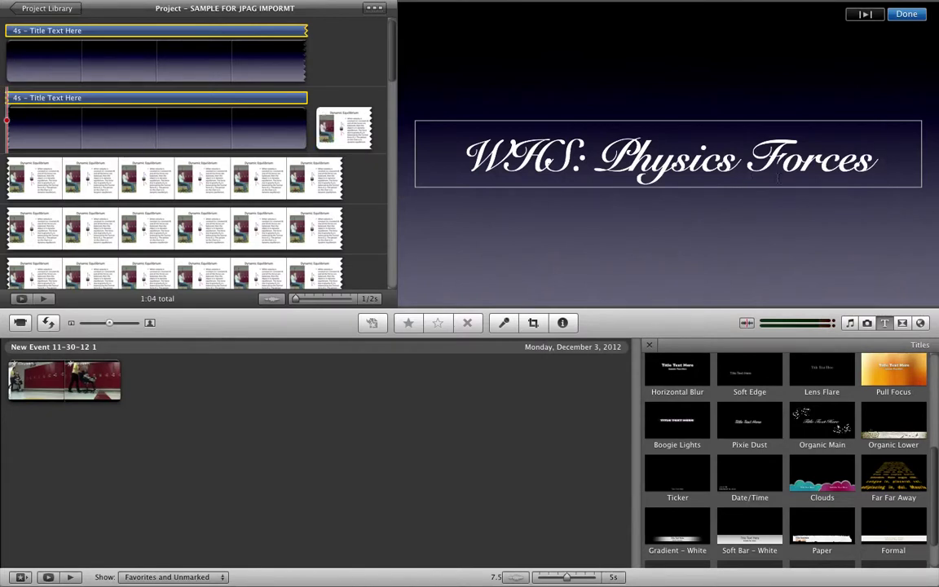
{"action": "key", "text": "super+a"}
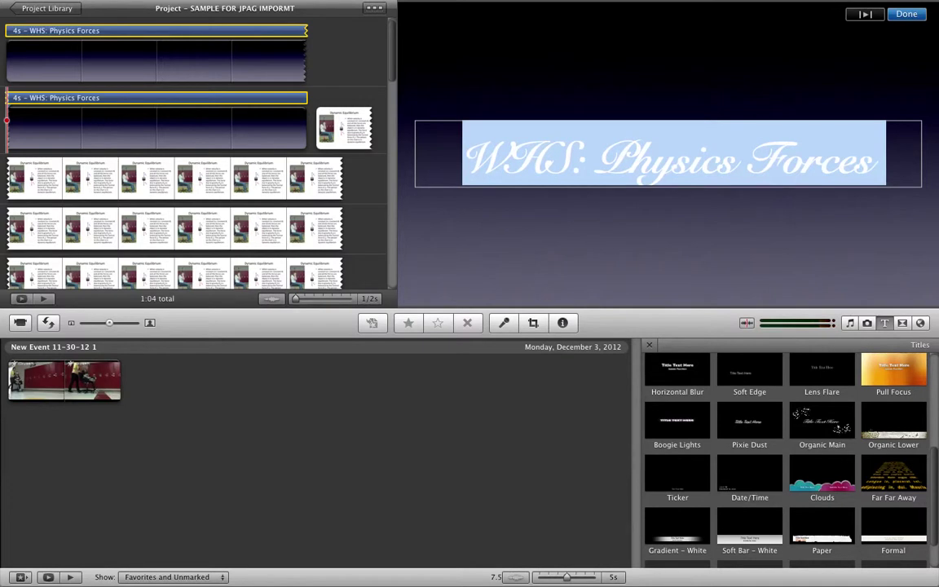
{"action": "left_click", "coordinate": [848, 234]}
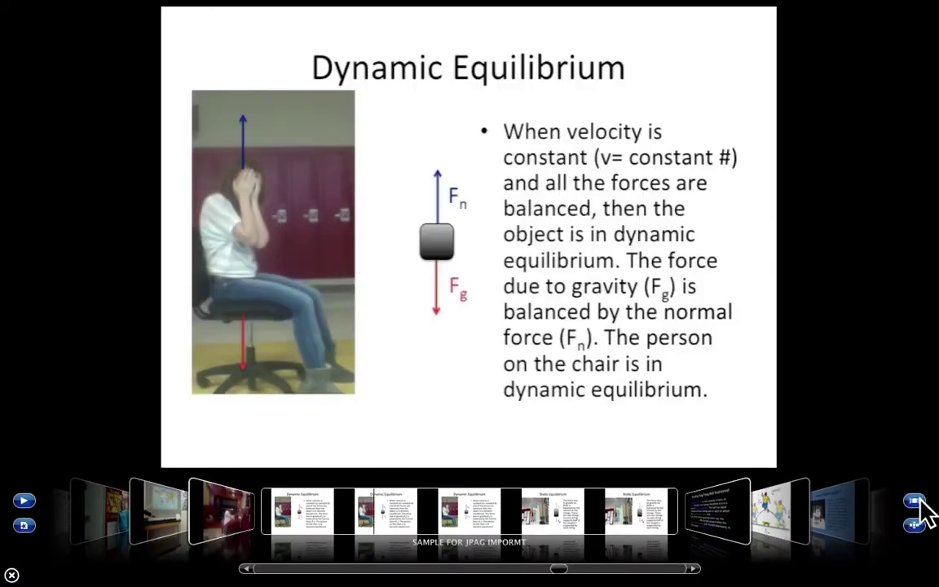
{"action": "left_click", "coordinate": [915, 503]}
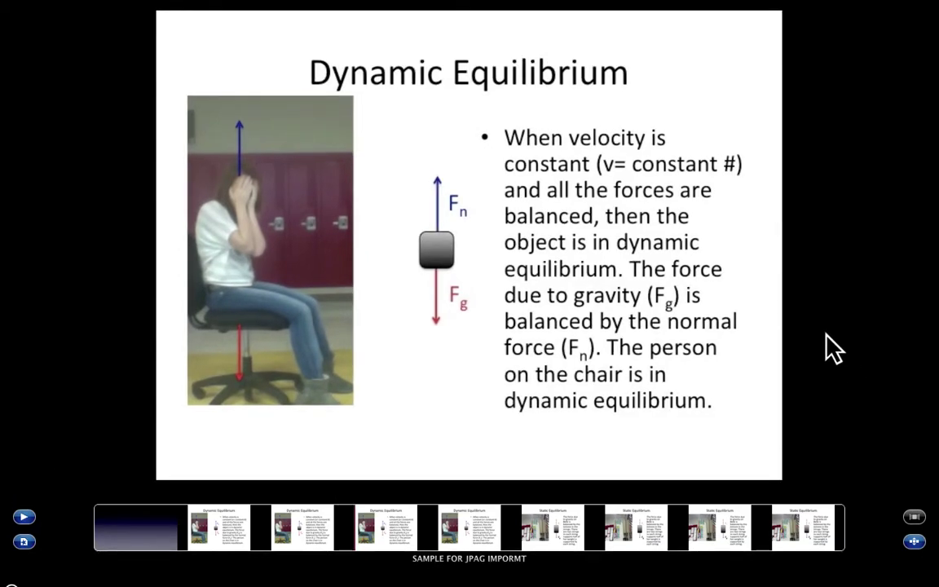
{"action": "key", "text": "Escape"}
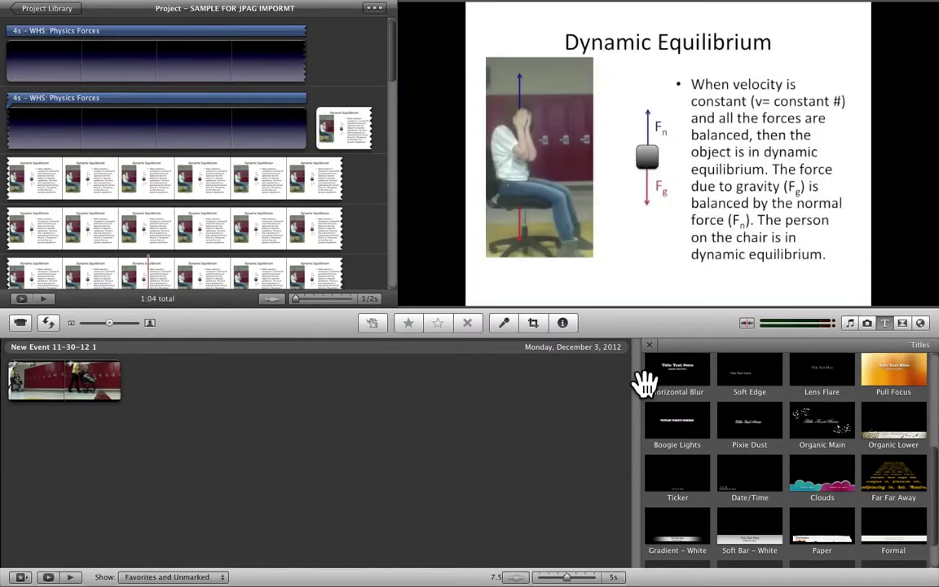
Step: Switch the Music and Sound Effects browser to iMovie Sound Effects and select Ambient Hit.mp3
{"action": "left_click", "coordinate": [850, 325]}
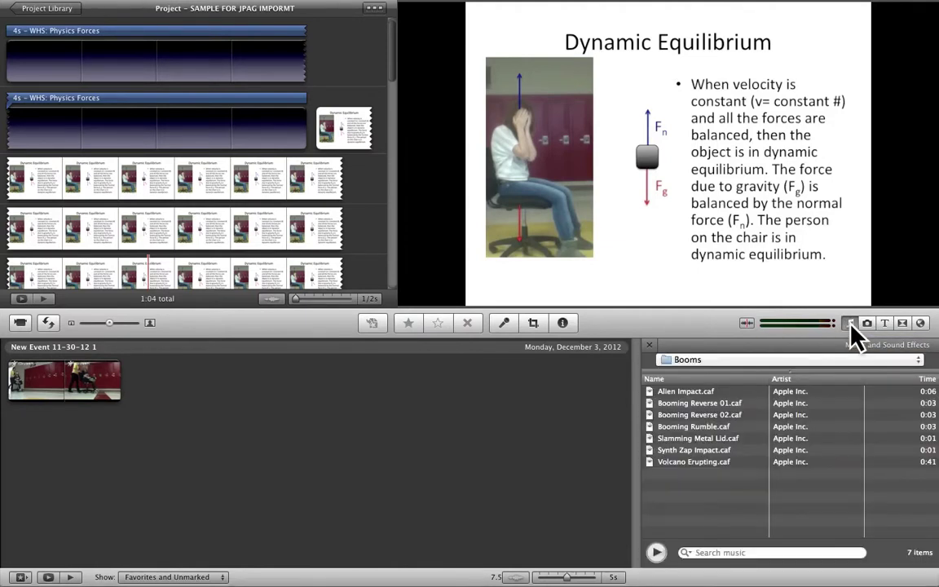
{"action": "left_click", "coordinate": [766, 364]}
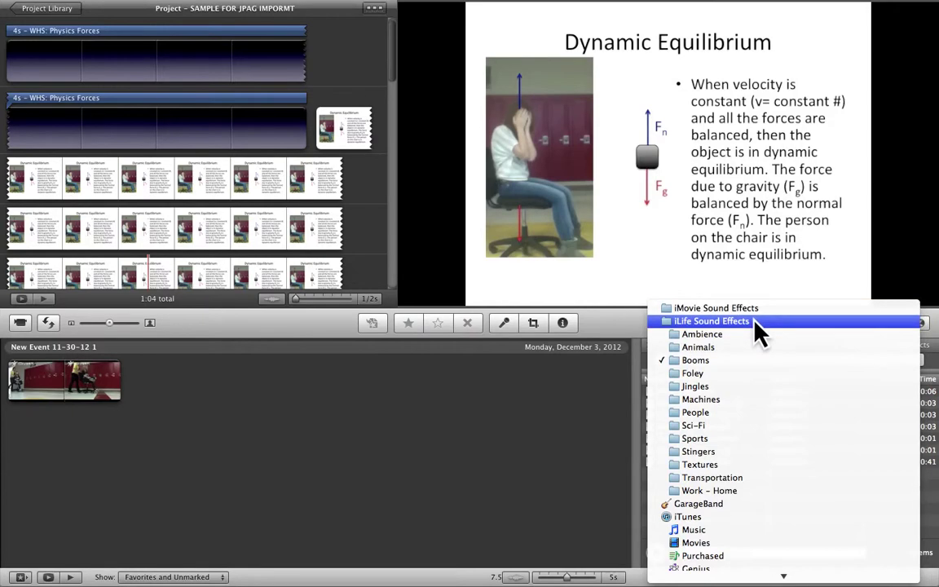
{"action": "left_click", "coordinate": [758, 326]}
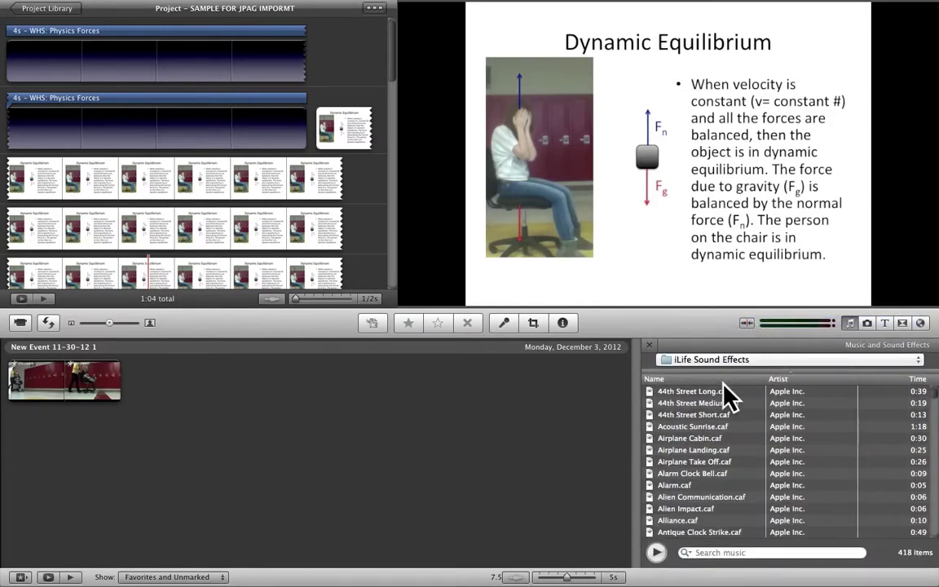
{"action": "scroll", "coordinate": [729, 392], "scroll_direction": "down", "scroll_amount": 5}
{"action": "scroll", "coordinate": [723, 394], "scroll_direction": "down", "scroll_amount": 3}
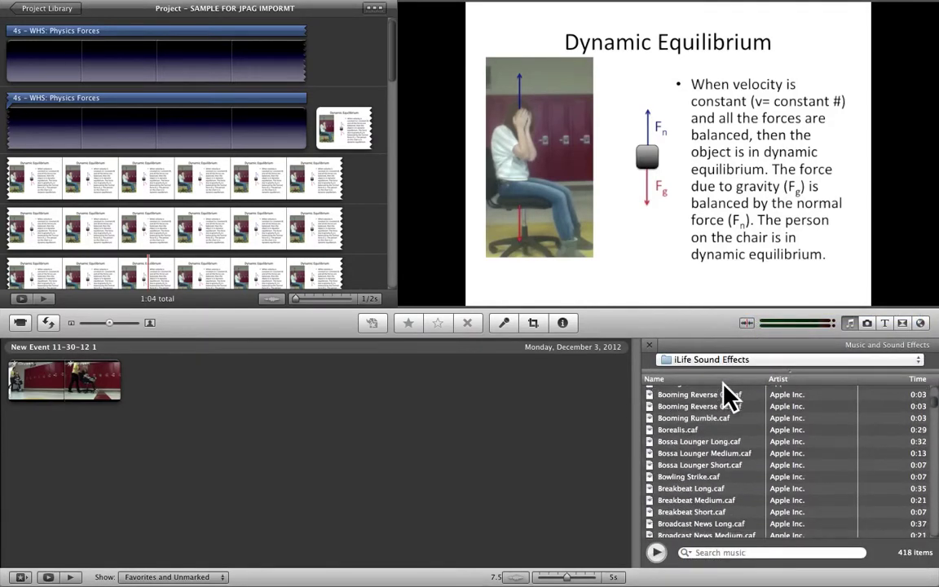
{"action": "scroll", "coordinate": [734, 382], "scroll_direction": "up", "scroll_amount": 4}
{"action": "left_click", "coordinate": [758, 368]}
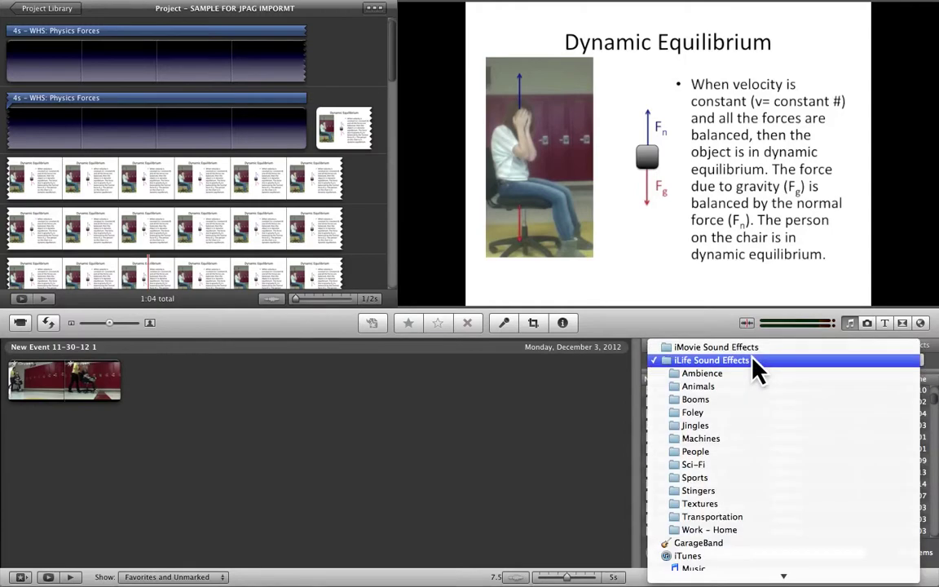
{"action": "left_click", "coordinate": [746, 355]}
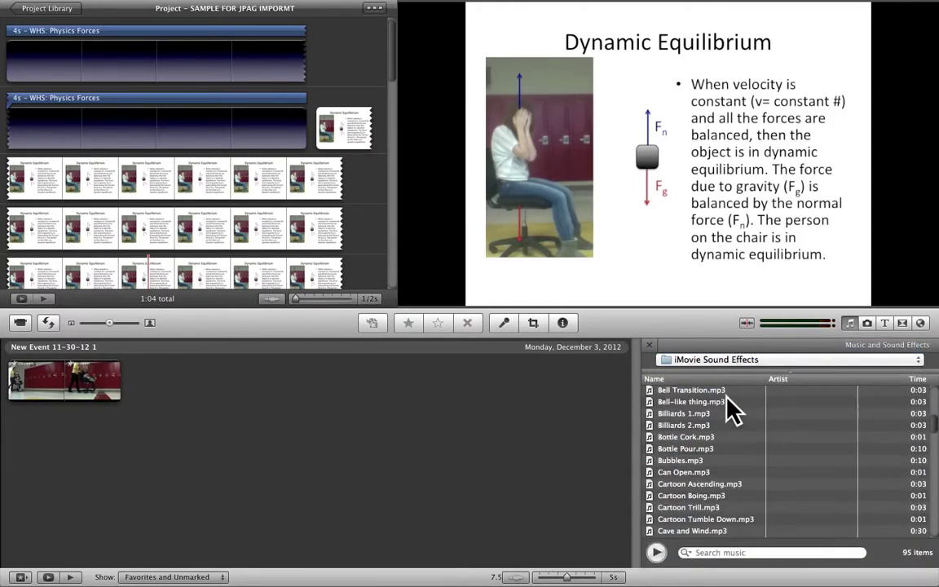
{"action": "scroll", "coordinate": [730, 410], "scroll_direction": "up", "scroll_amount": 4}
{"action": "scroll", "coordinate": [728, 424], "scroll_direction": "up", "scroll_amount": 3}
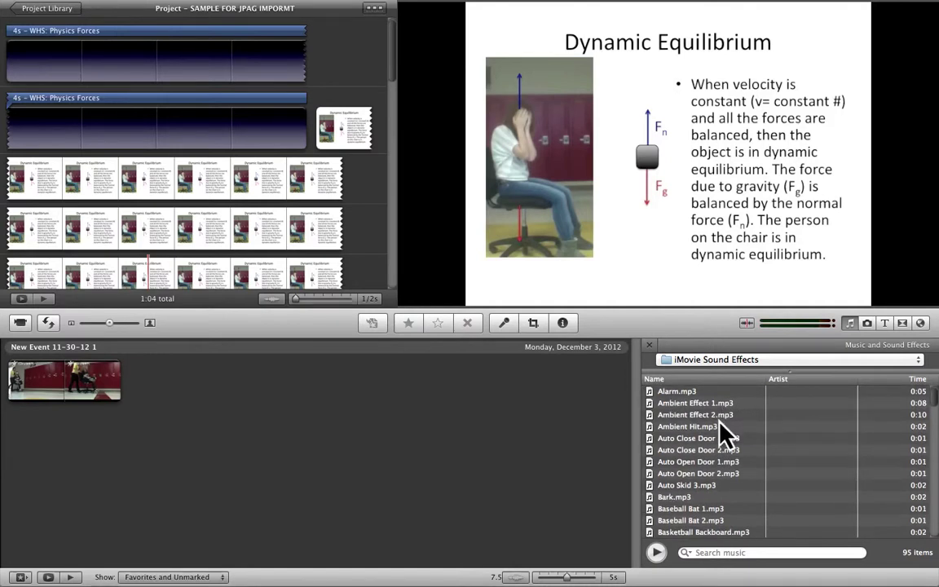
{"action": "left_click", "coordinate": [817, 424]}
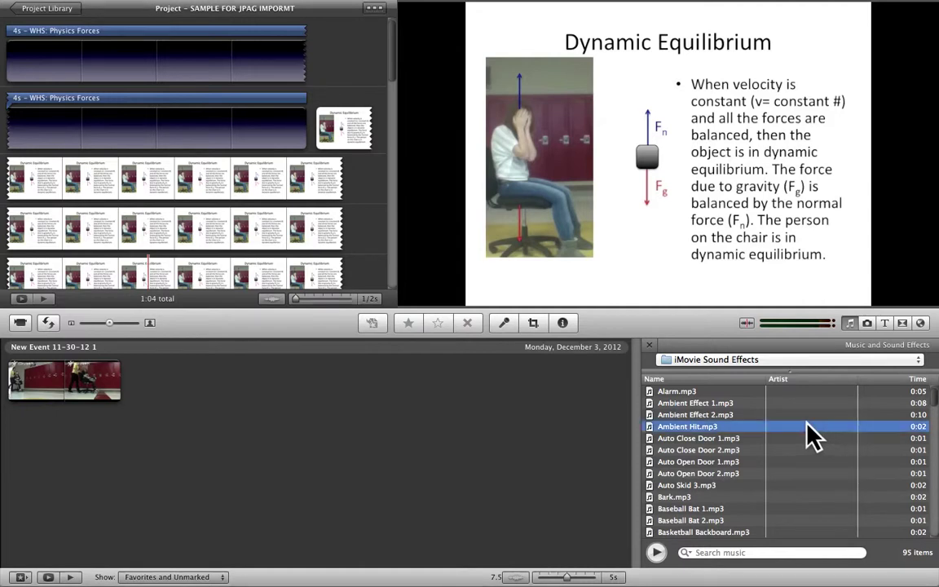
Step: Place Ambient Hit.mp3 at the start of the 'WHS: Physics Forces' title clip and play it back
{"action": "left_click_drag", "start_coordinate": [709, 425], "coordinate": [79, 98]}
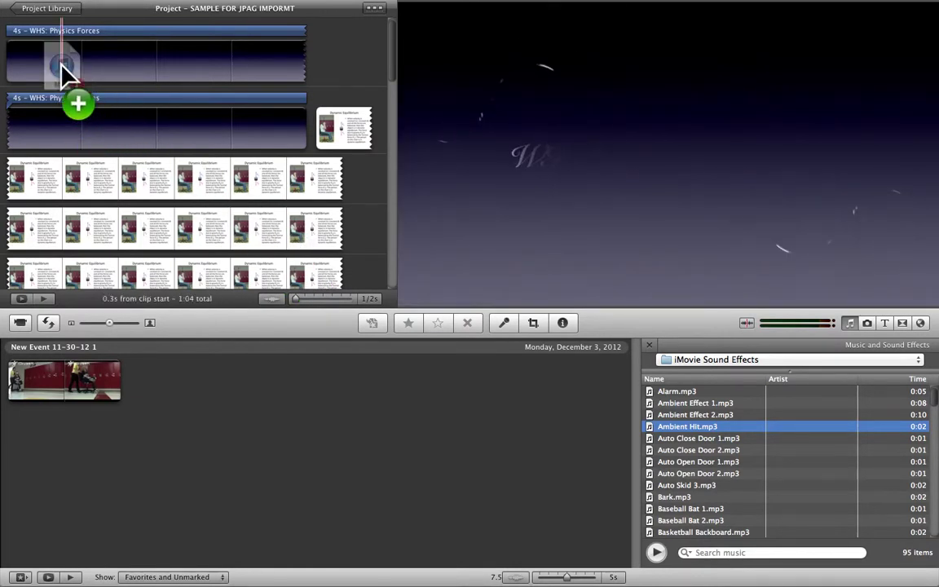
{"action": "left_click_drag", "start_coordinate": [61, 64], "coordinate": [44, 61]}
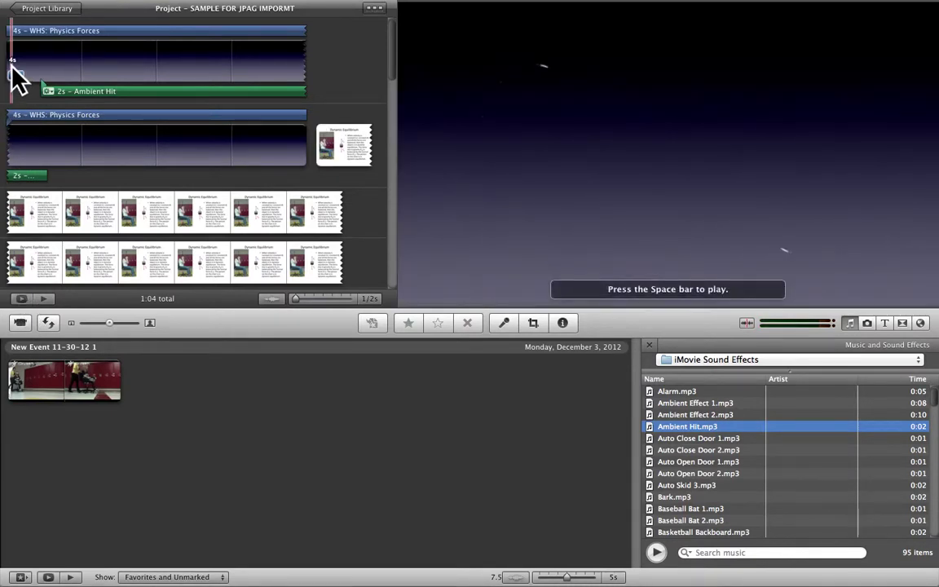
{"action": "key", "text": "space"}
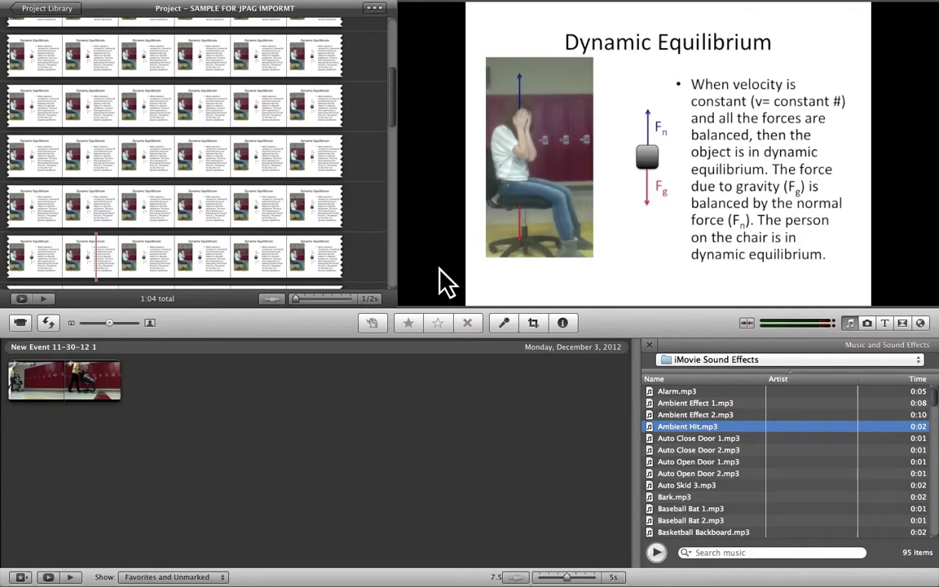
Step: Exit full screen with Escape so iMovie returns to a normal window
{"action": "key", "text": "Escape"}
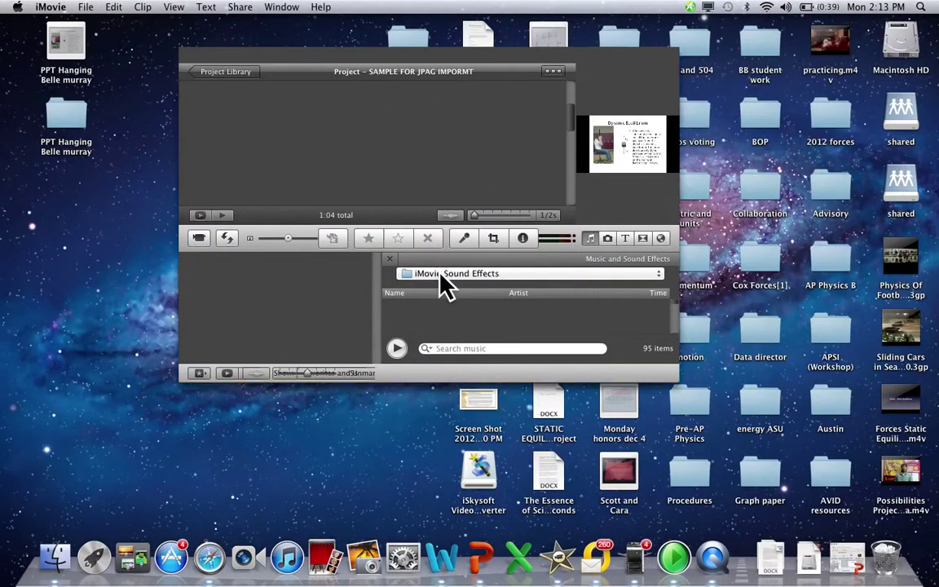